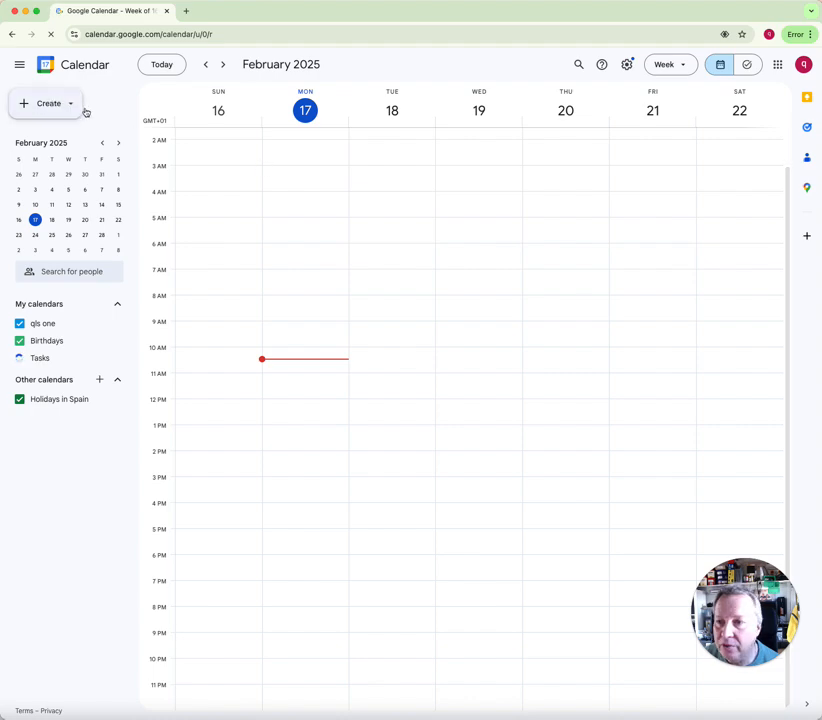
Start a new appointment schedule from the Create menu
{"action": "left_click", "coordinate": [70, 106]}
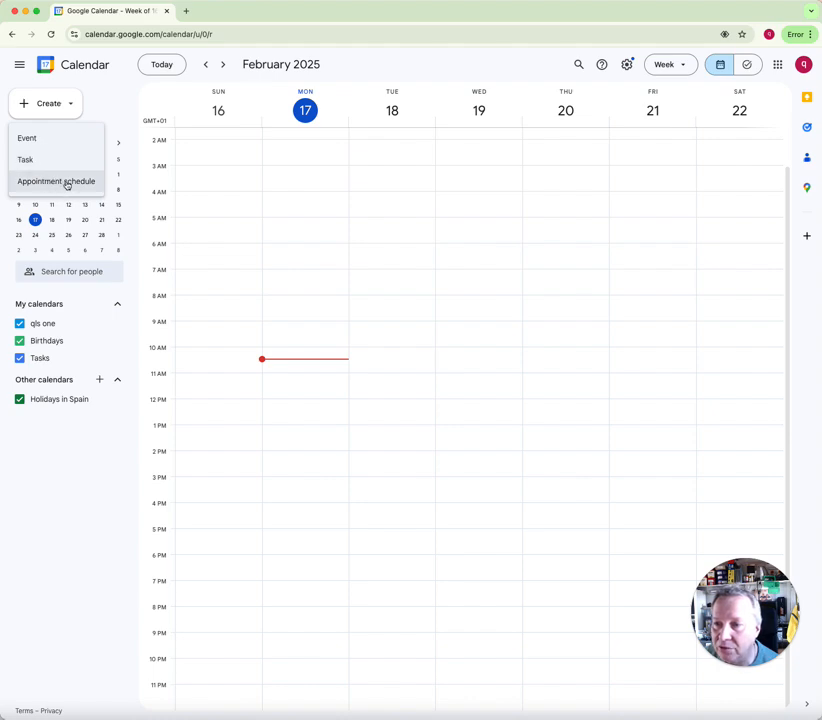
{"action": "left_click", "coordinate": [66, 183]}
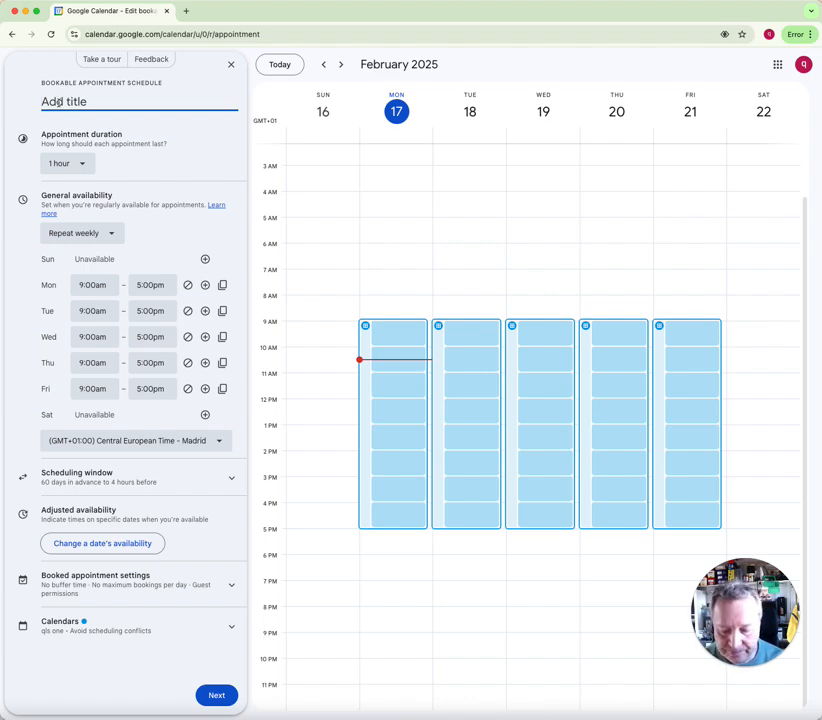
Title the schedule 'Pickup Van 1' and set the appointment duration to 30 minutes
{"action": "type", "text": "Picku"}
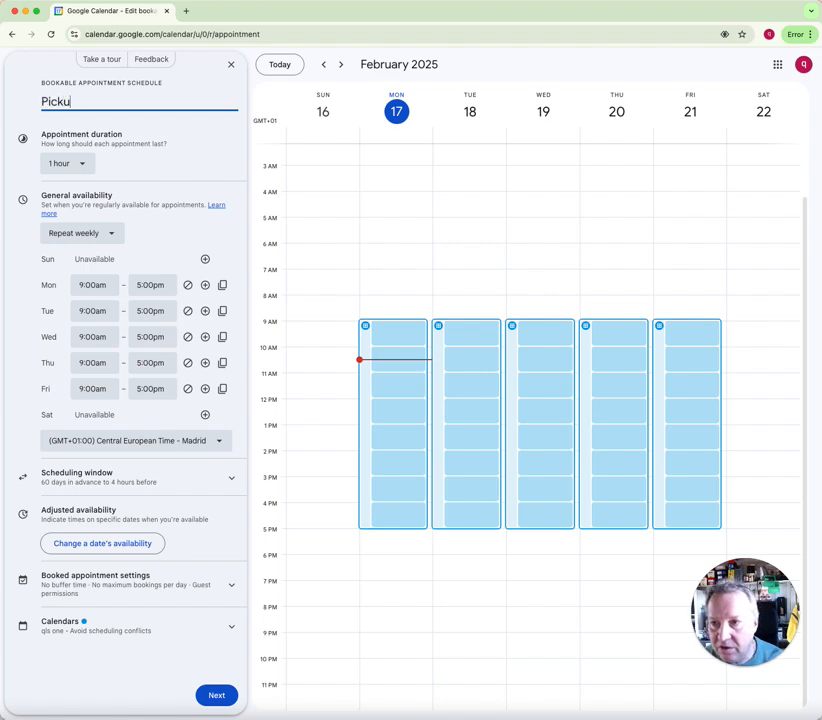
{"action": "type", "text": "p Van 1"}
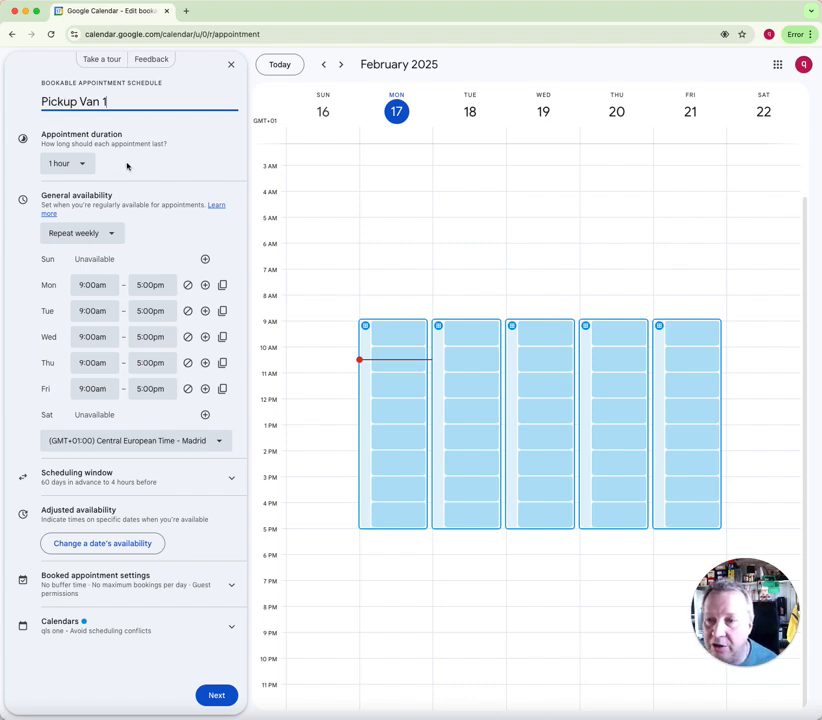
{"action": "left_click", "coordinate": [83, 165]}
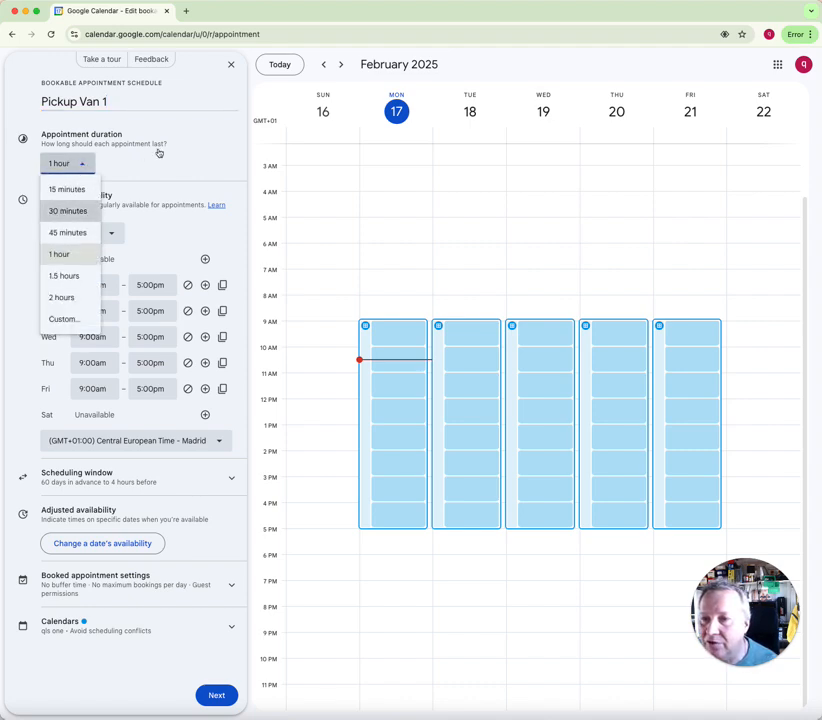
{"action": "key", "text": "Return"}
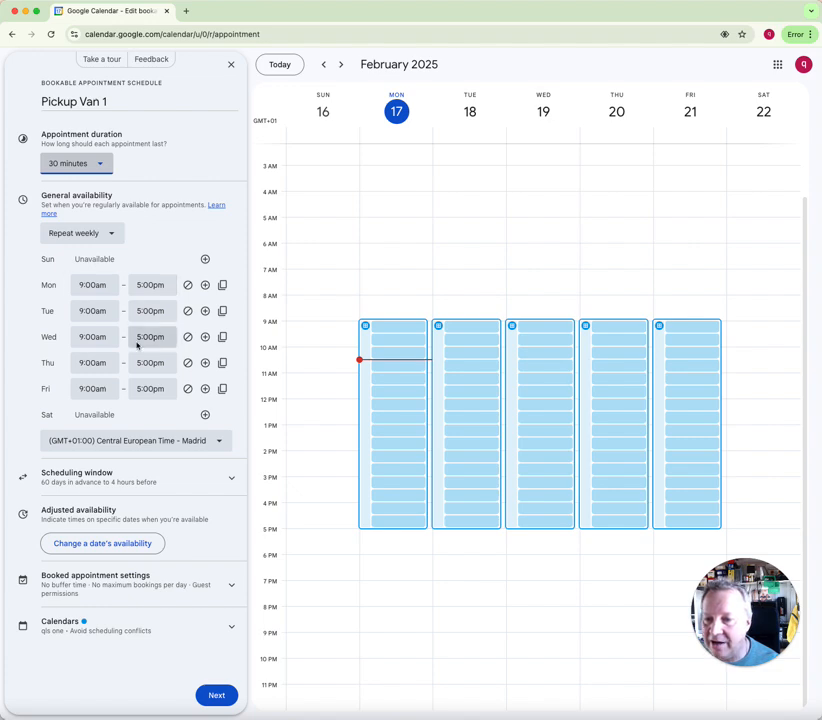
End Monday's availability at 4:30pm and copy those hours to all weekdays
{"action": "left_click", "coordinate": [147, 286]}
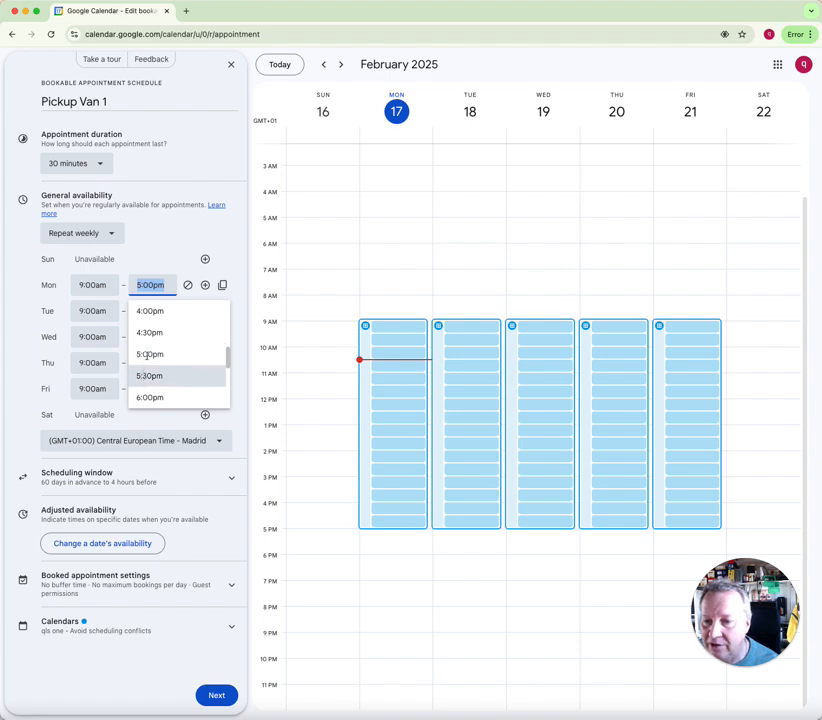
{"action": "left_click", "coordinate": [148, 333]}
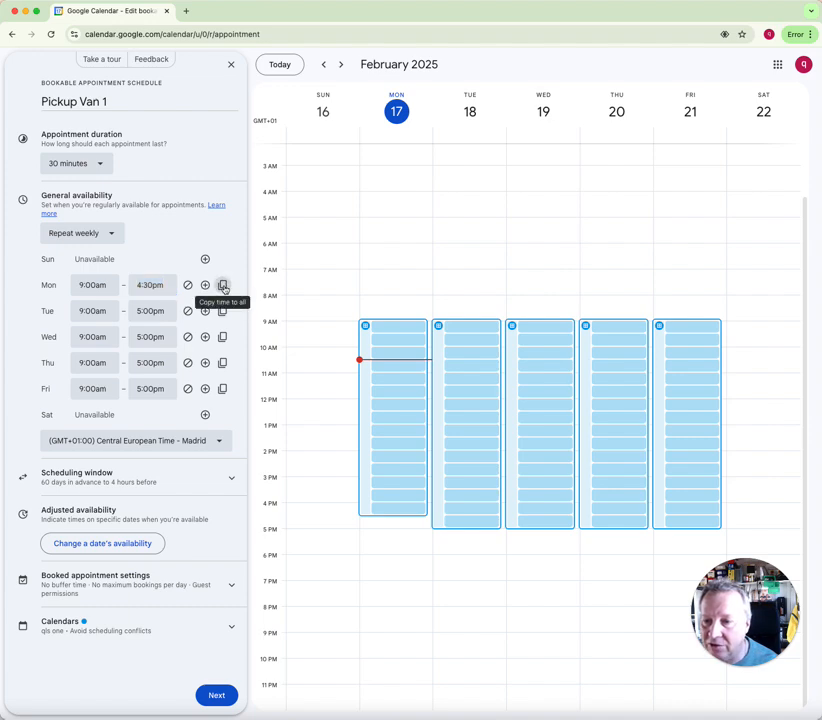
{"action": "left_click", "coordinate": [223, 286]}
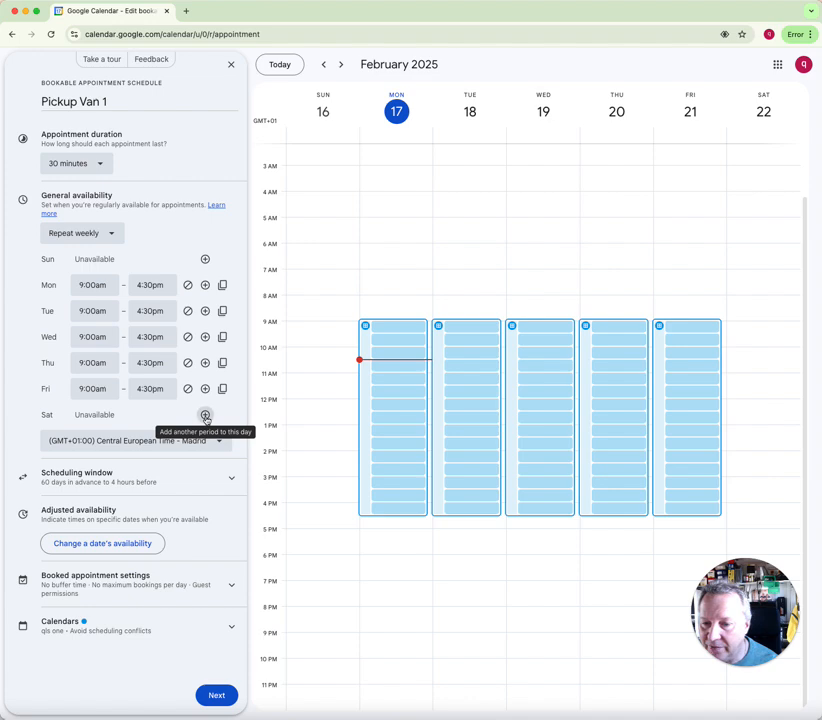
Make Saturday available from 9:00am until 1:30pm
{"action": "left_click", "coordinate": [103, 415]}
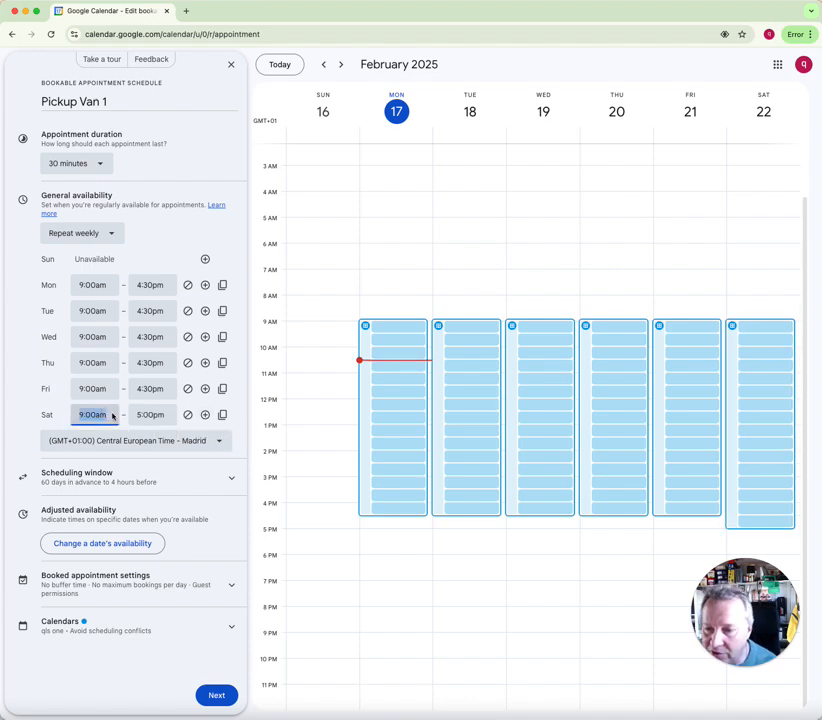
{"action": "left_click", "coordinate": [166, 418]}
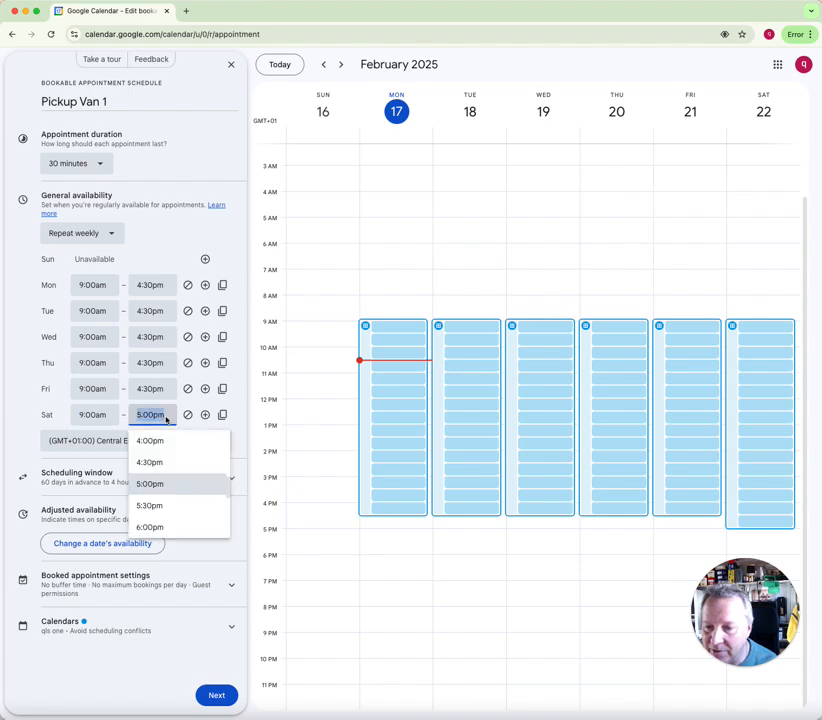
{"action": "scroll", "coordinate": [167, 448], "scroll_direction": "up", "scroll_amount": 4}
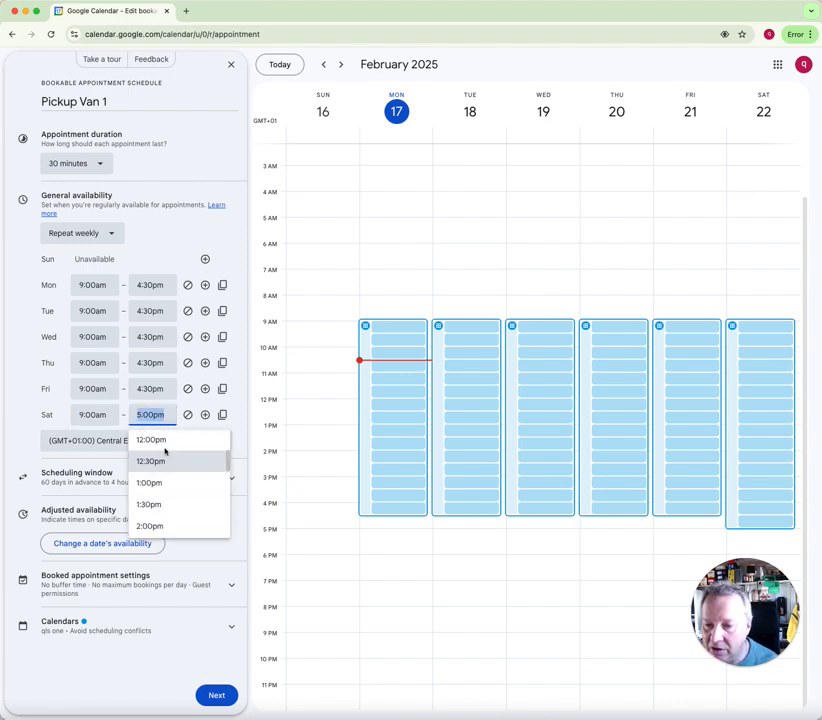
{"action": "scroll", "coordinate": [160, 460], "scroll_direction": "down", "scroll_amount": 1}
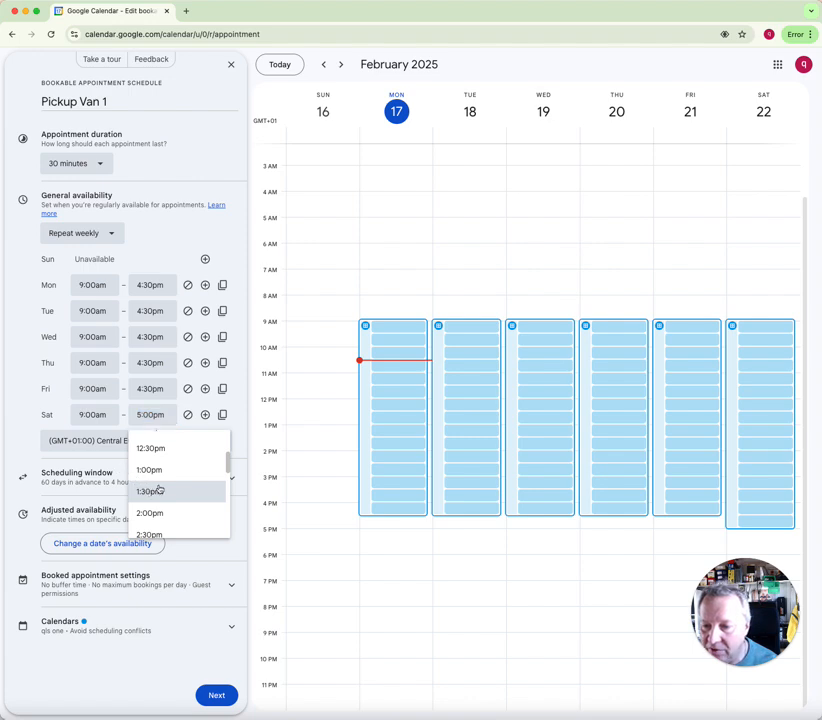
{"action": "left_click", "coordinate": [151, 491]}
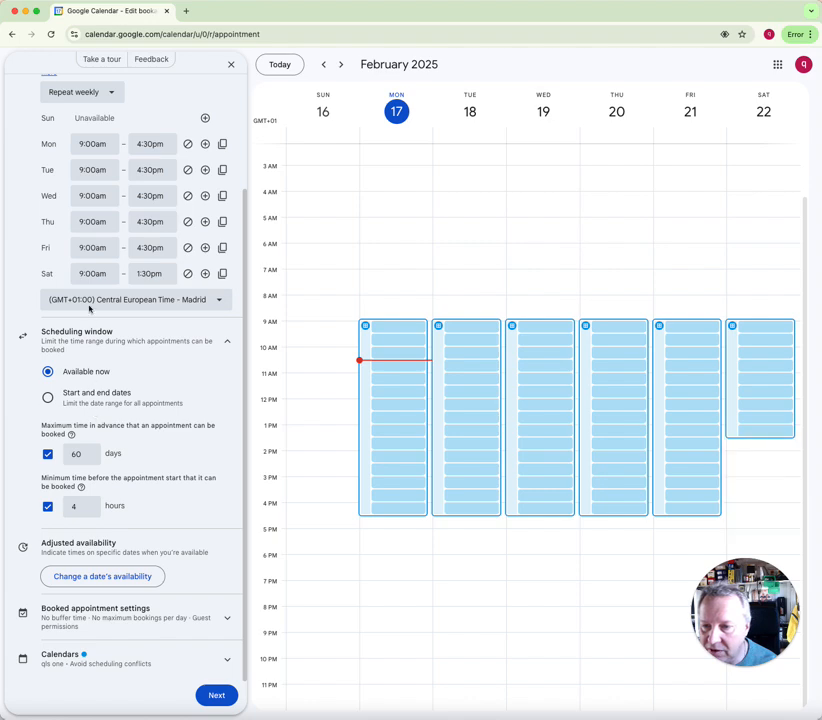
Start Saturday at 10:00am and change the scheduling window from 60 to 7 days and from 4 to 8 hours' notice
{"action": "left_click", "coordinate": [87, 273]}
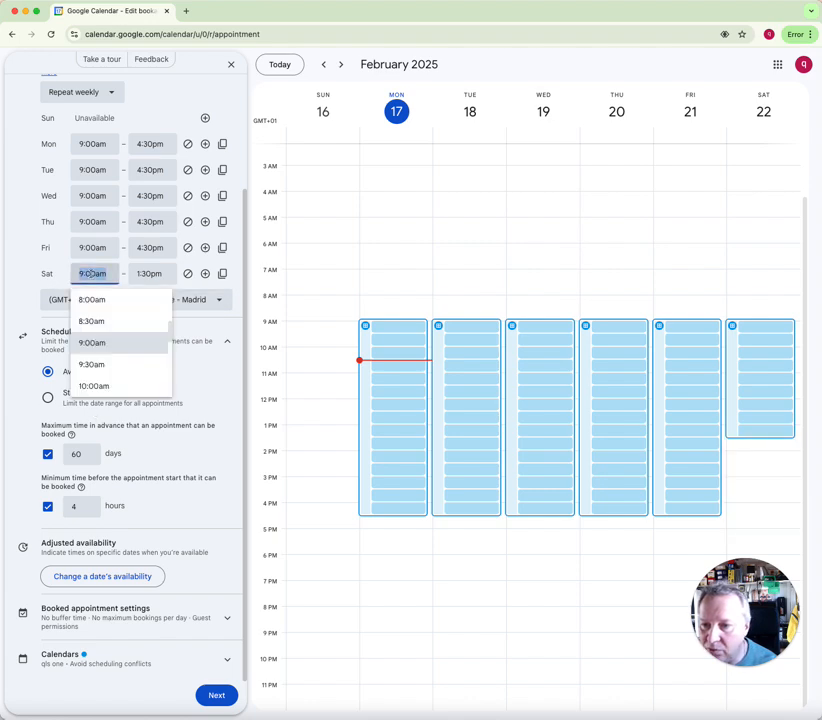
{"action": "left_click", "coordinate": [90, 385]}
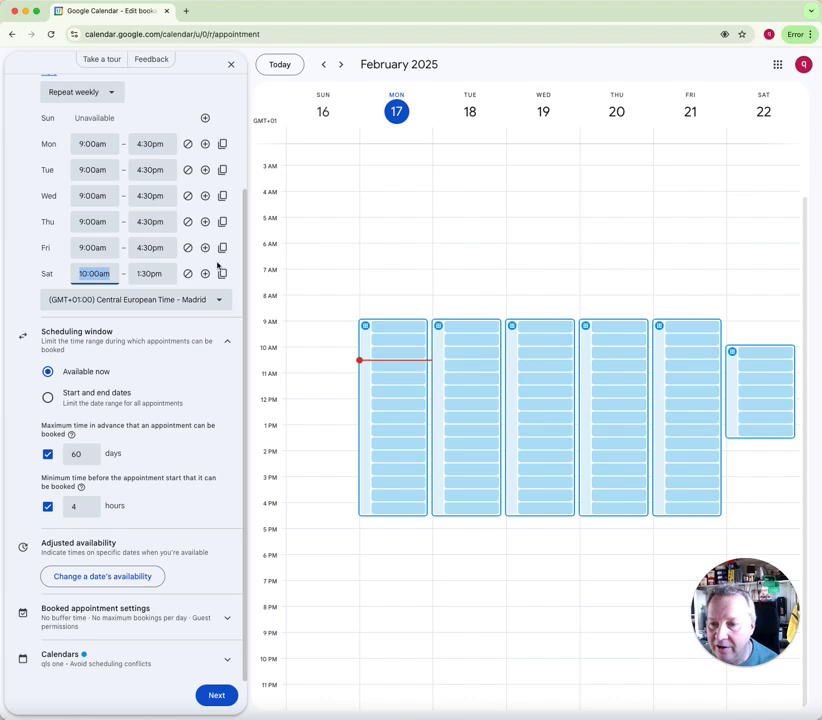
{"action": "left_click", "coordinate": [80, 454]}
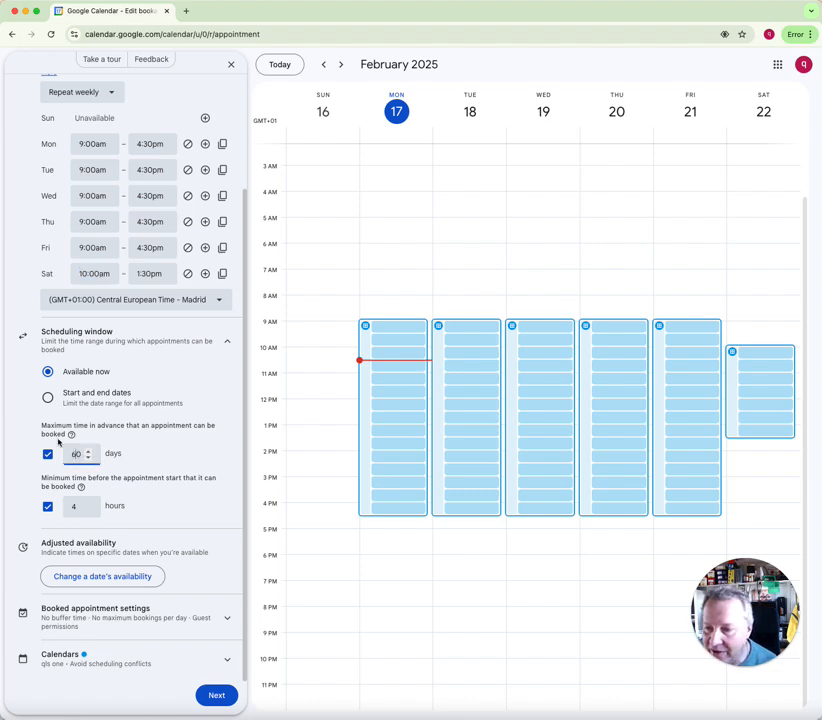
{"action": "left_click_drag", "start_coordinate": [84, 453], "coordinate": [70, 457]}
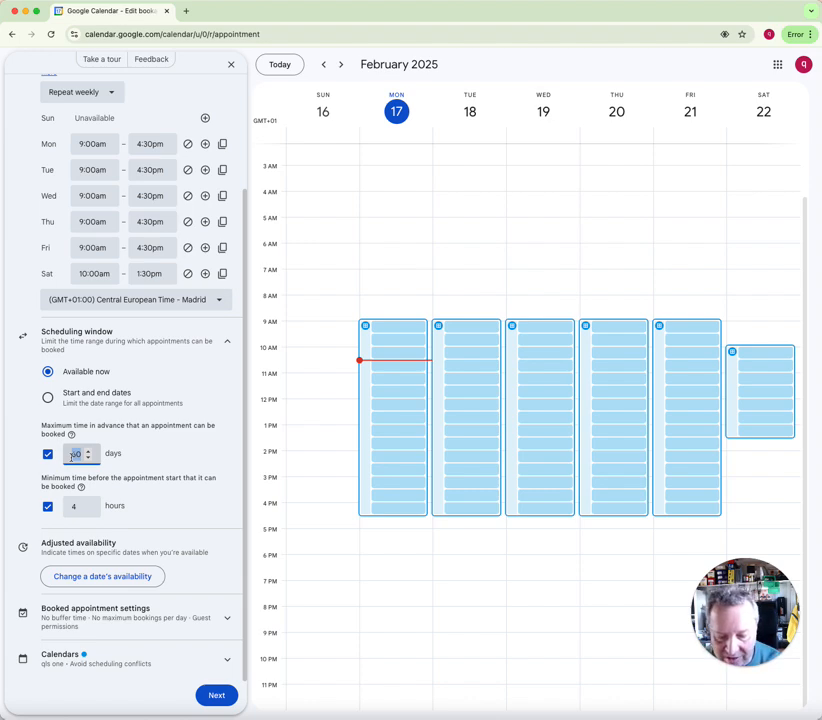
{"action": "type", "text": "7"}
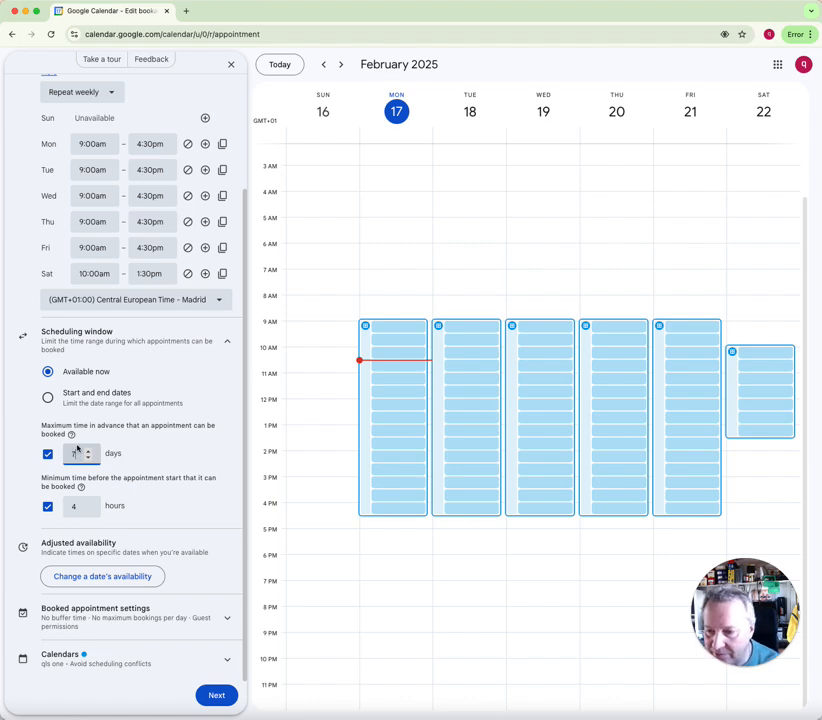
{"action": "double_click", "coordinate": [73, 506]}
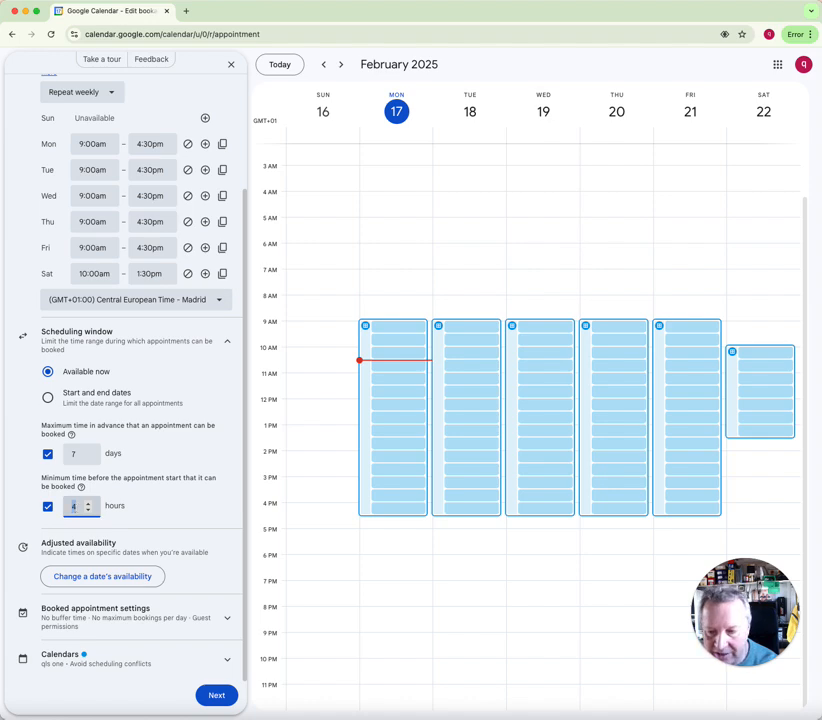
{"action": "type", "text": "8"}
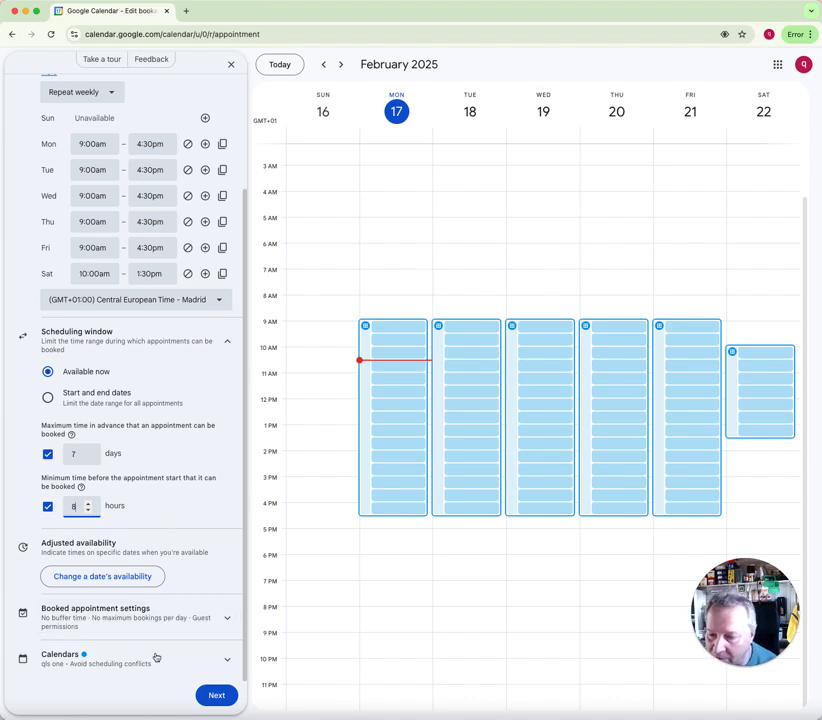
Set the qls calendar colour to green (Sage) and move on to the booking page details
{"action": "left_click", "coordinate": [228, 662]}
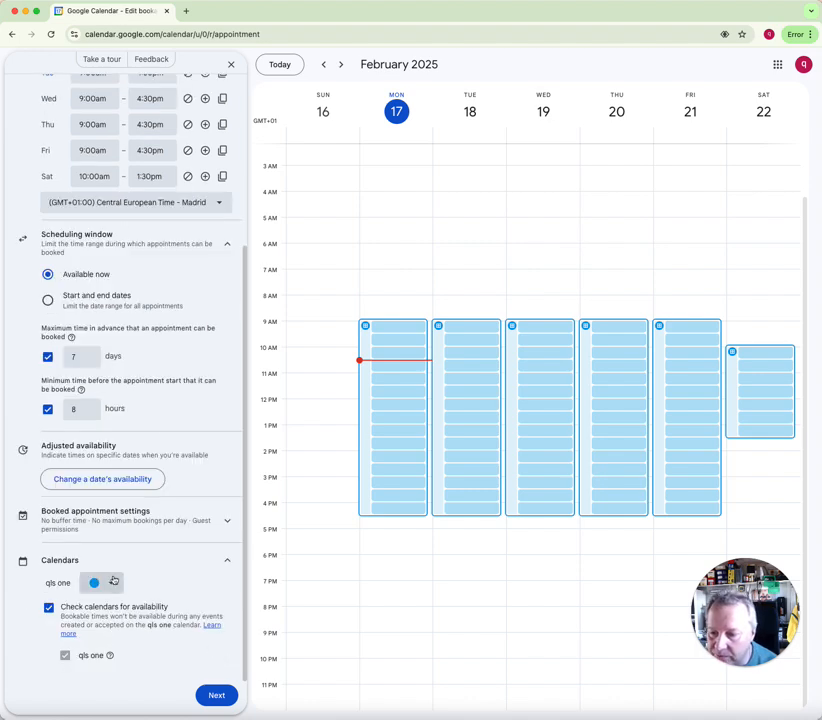
{"action": "left_click", "coordinate": [111, 583]}
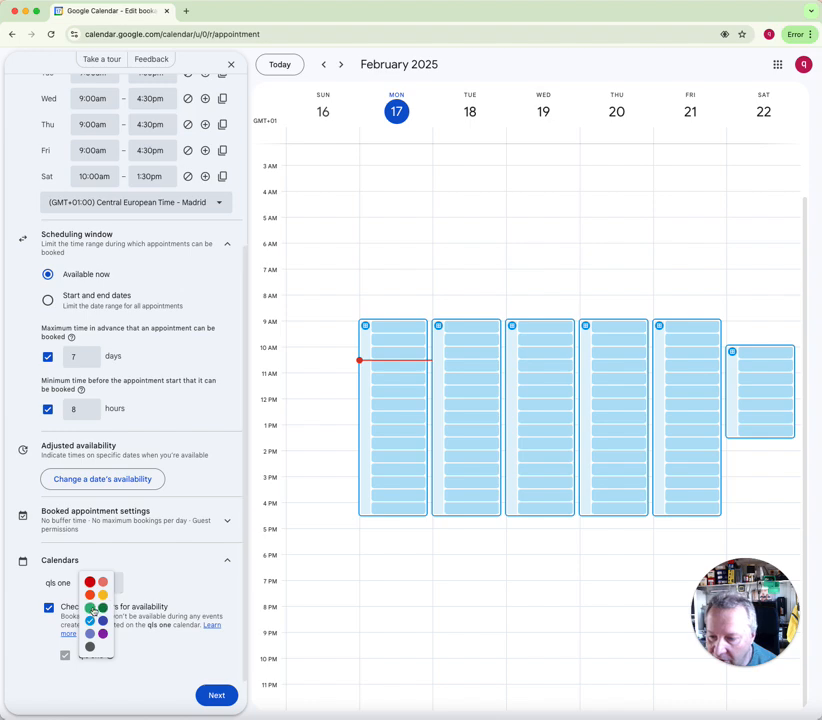
{"action": "left_click", "coordinate": [89, 608]}
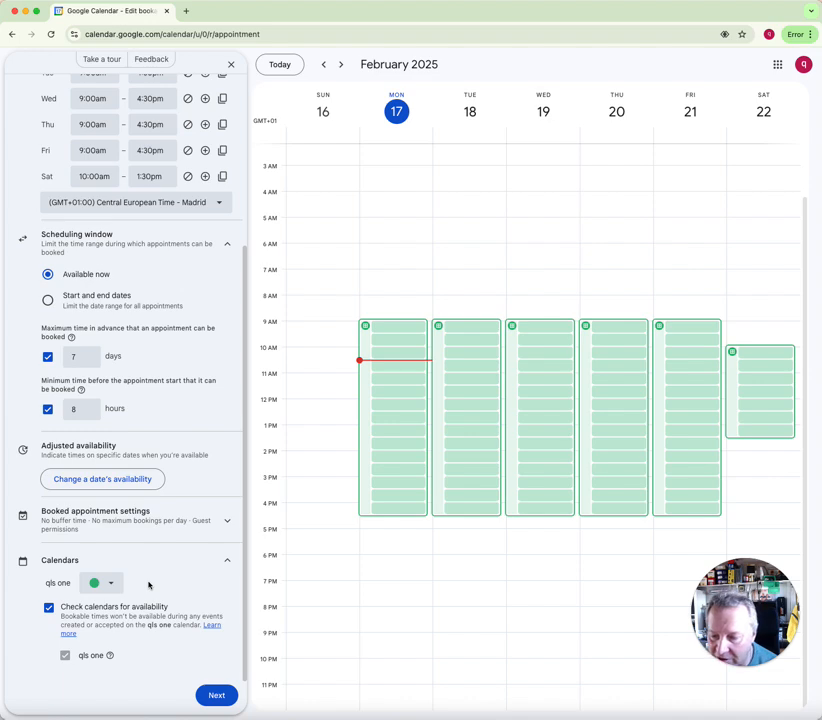
{"action": "left_click", "coordinate": [219, 697]}
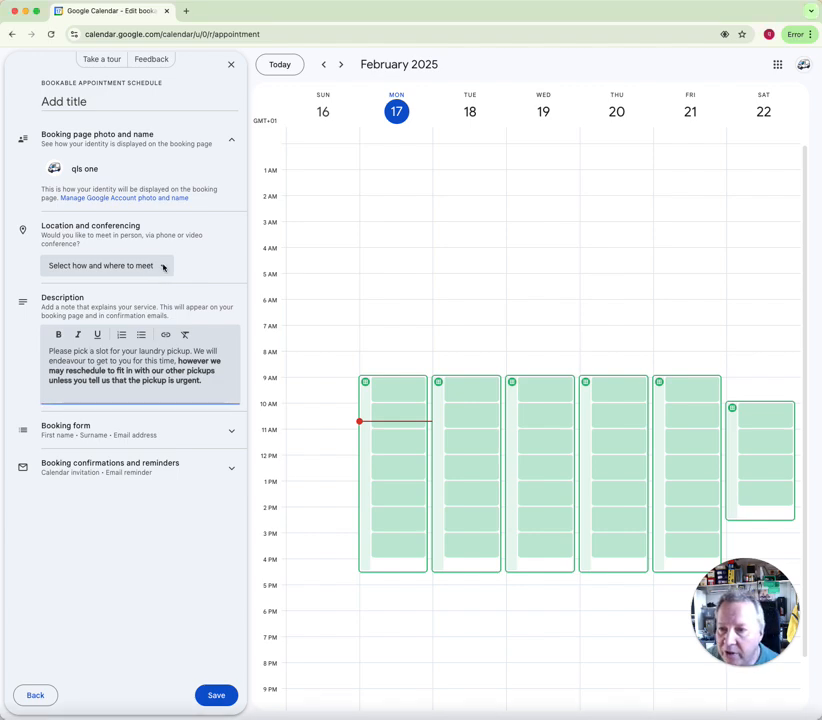
Check the meeting location options without choosing one, then expand the Booking form questions
{"action": "left_click", "coordinate": [163, 266]}
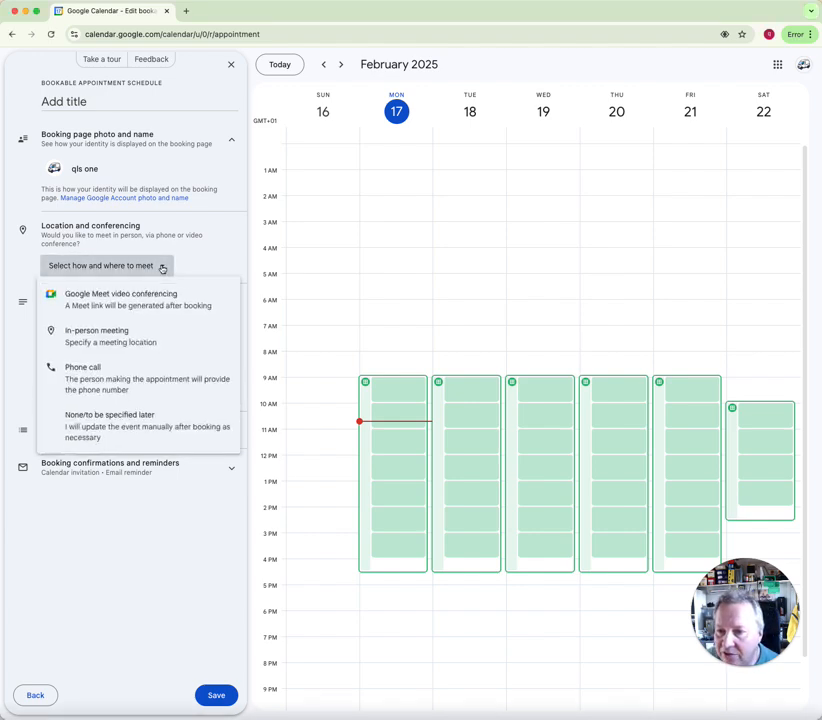
{"action": "left_click", "coordinate": [162, 266]}
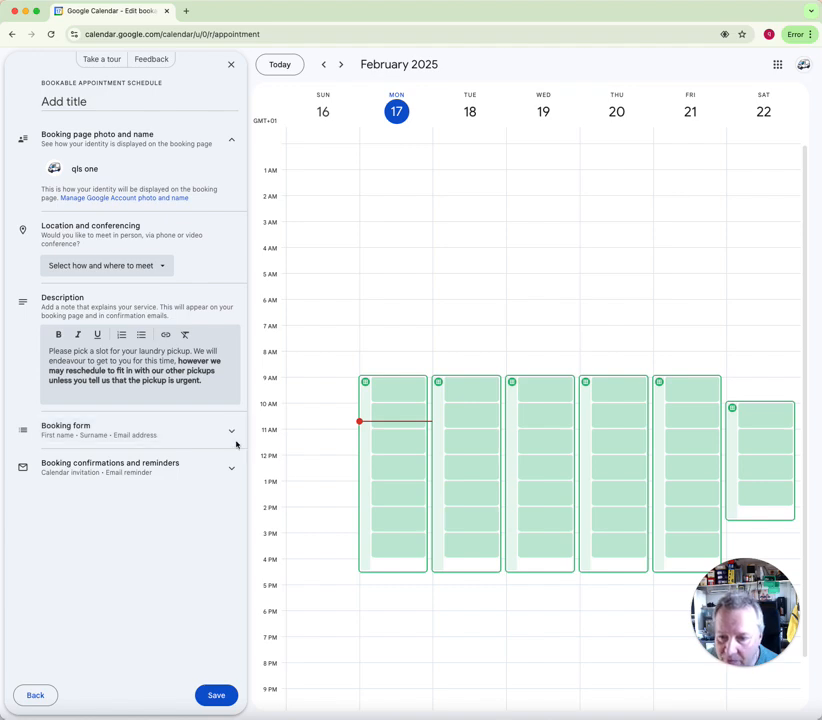
{"action": "left_click", "coordinate": [232, 436]}
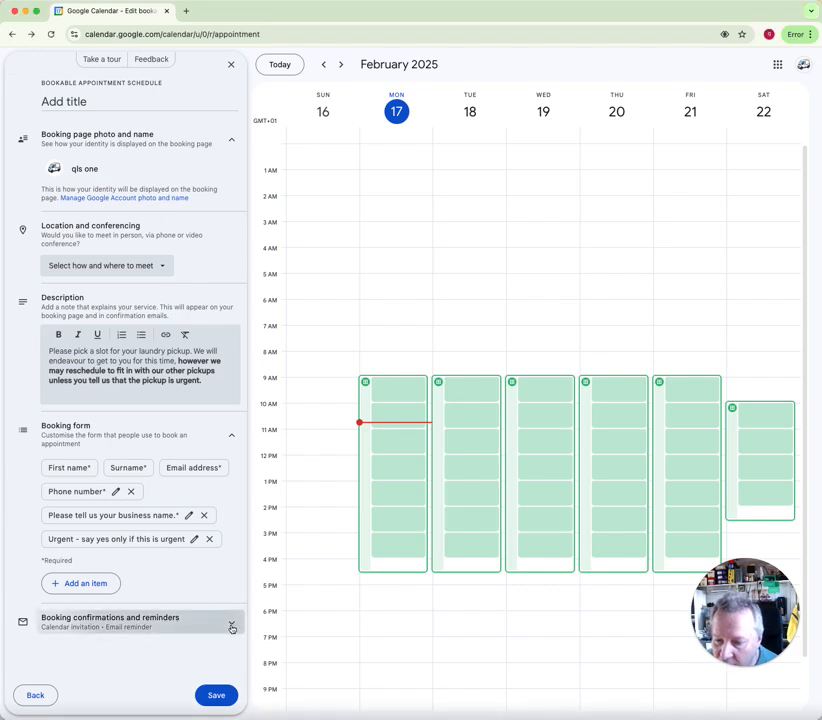
Review the booking confirmation and reminder options, then save the appointment schedule
{"action": "left_click", "coordinate": [231, 625]}
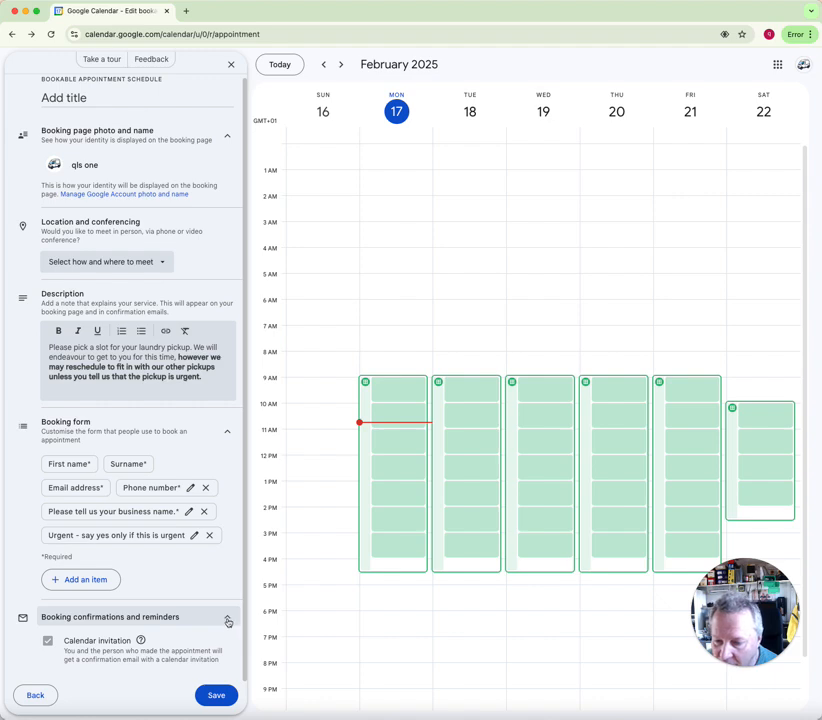
{"action": "left_click", "coordinate": [228, 621]}
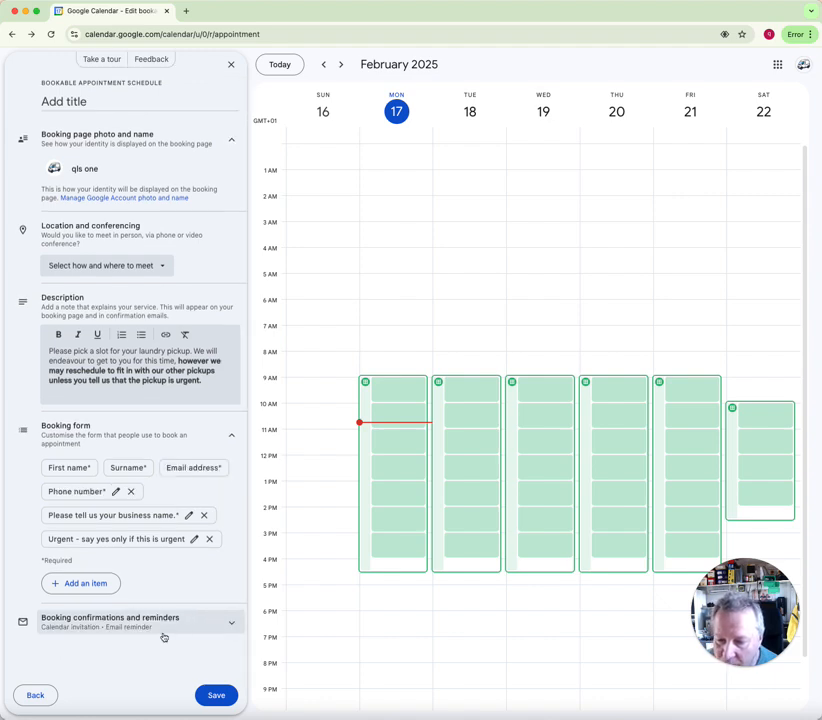
{"action": "left_click", "coordinate": [216, 697]}
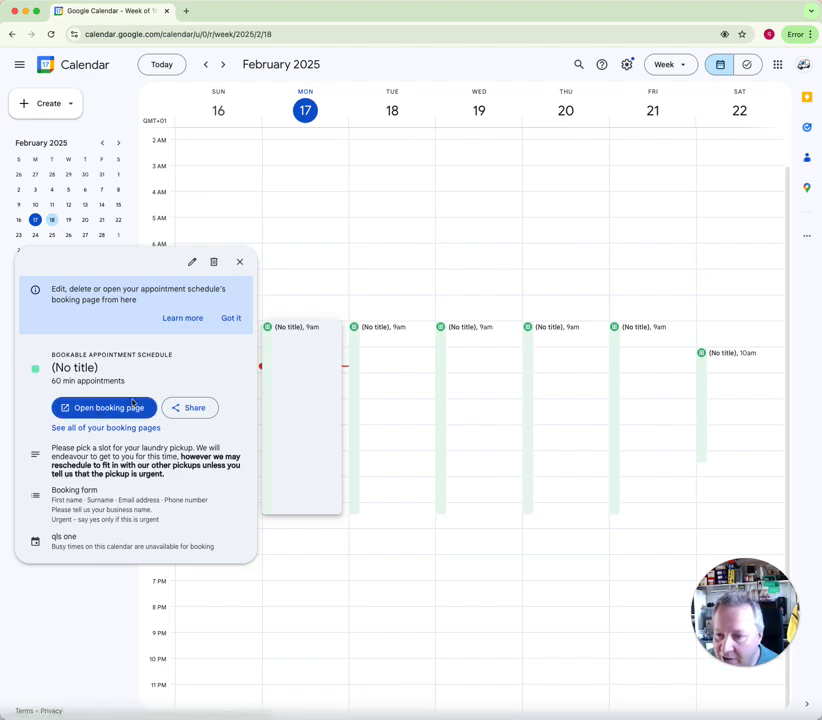
Open the public booking page from the schedule's details card
{"action": "left_click", "coordinate": [120, 408]}
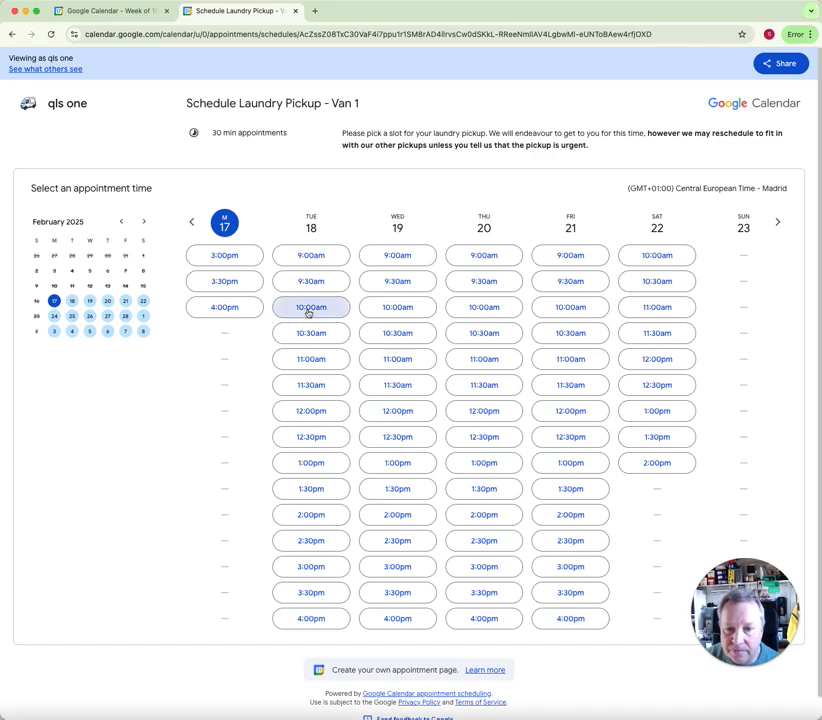
Pick the Tuesday 10:00am slot and enter the customer's first name, surname and e-mail address
{"action": "left_click", "coordinate": [308, 311]}
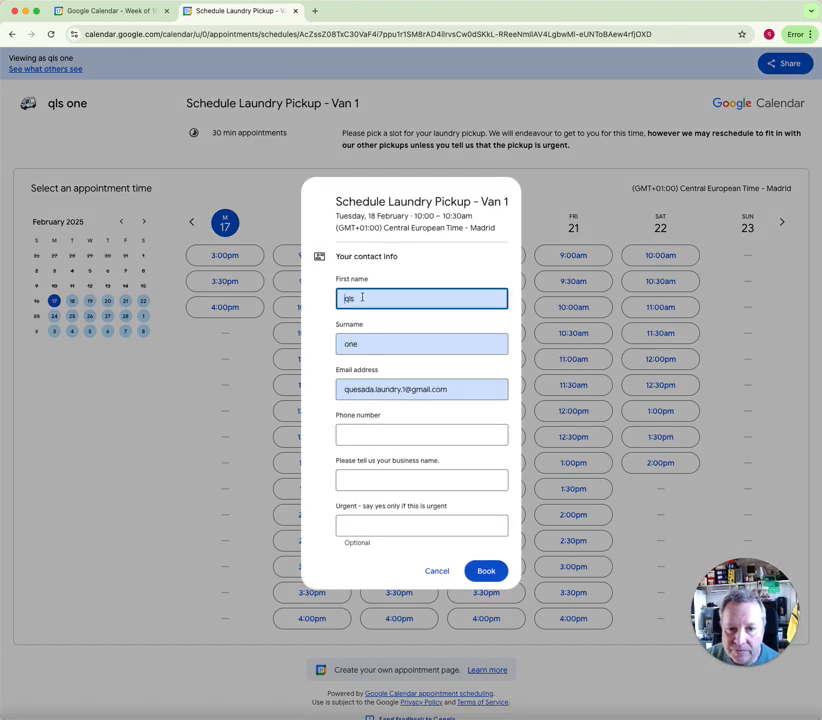
{"action": "key", "text": "super+a"}
{"action": "type", "text": "M"}
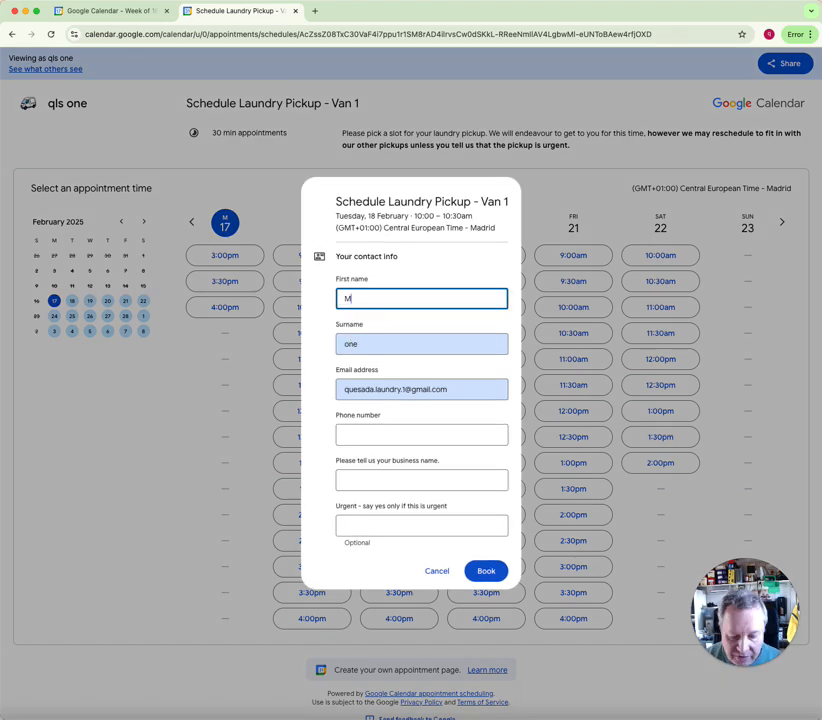
{"action": "key", "text": "Tab"}
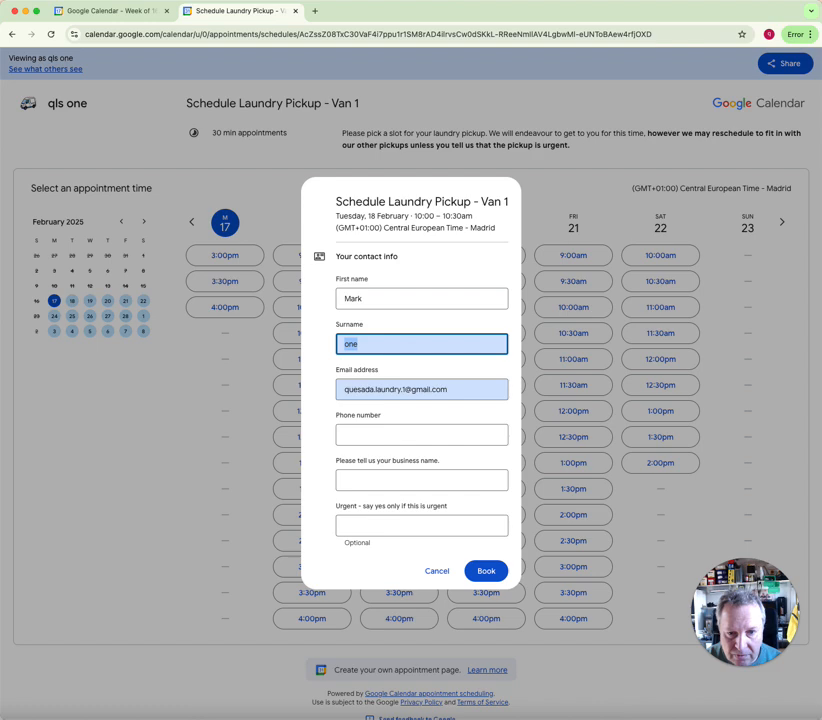
{"action": "type", "text": "VB"}
{"action": "key", "text": "Tab"}
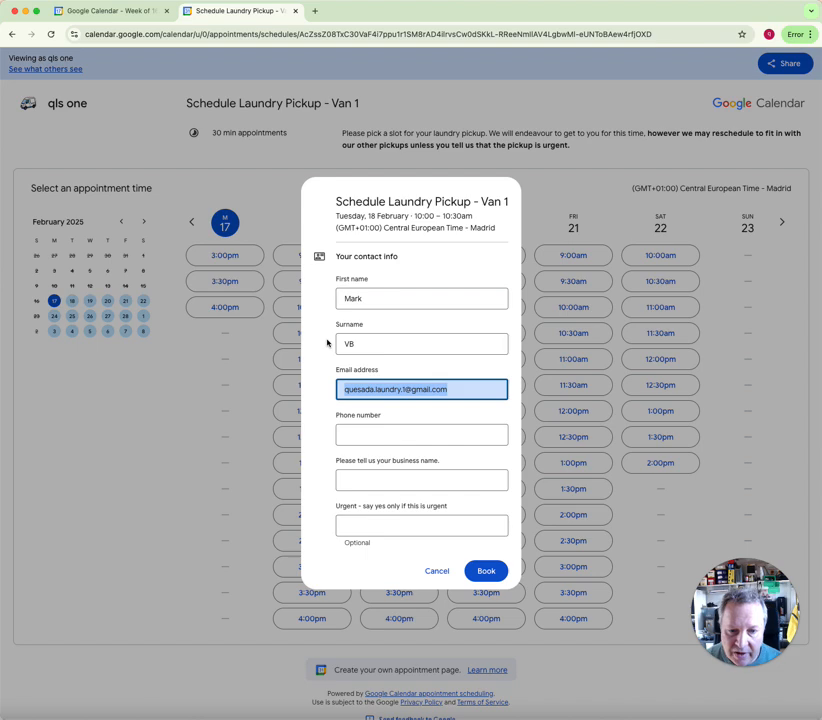
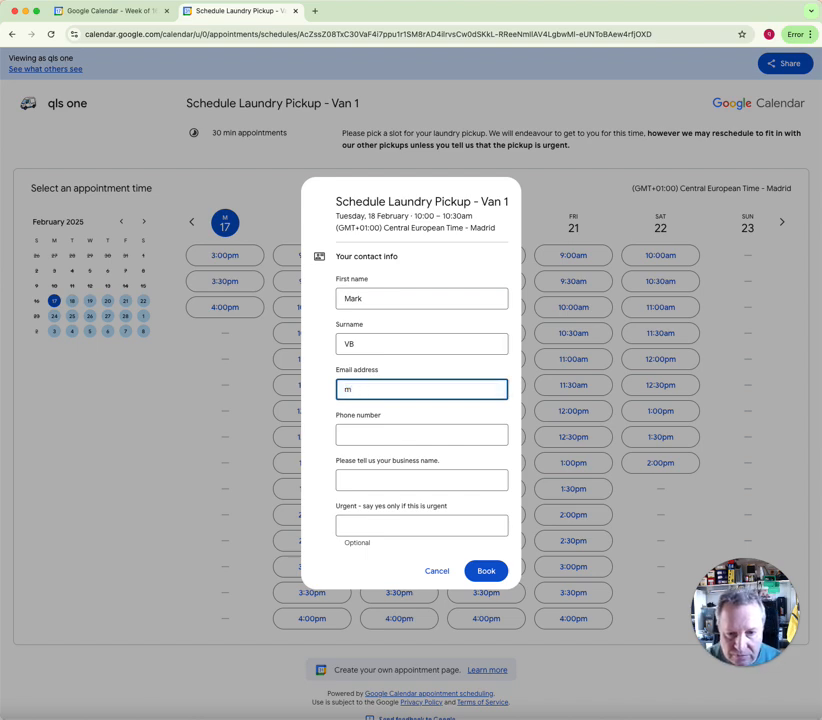
Fill in the customer's phone number and the business name
{"action": "key", "text": "Tab"}
{"action": "type", "text": "5435435"}
{"action": "left_click", "coordinate": [353, 480]}
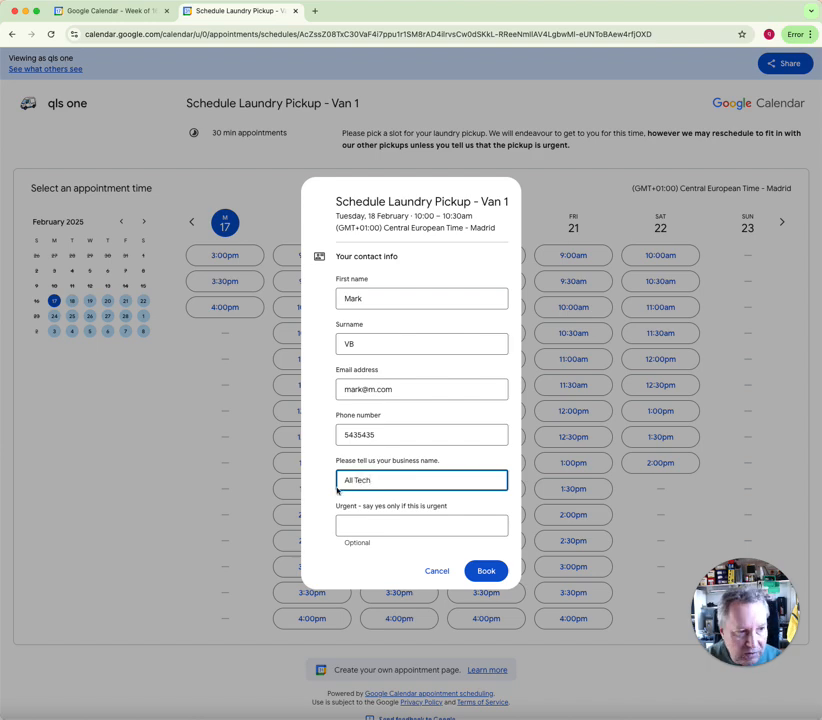
{"action": "key", "text": "super+Tab"}
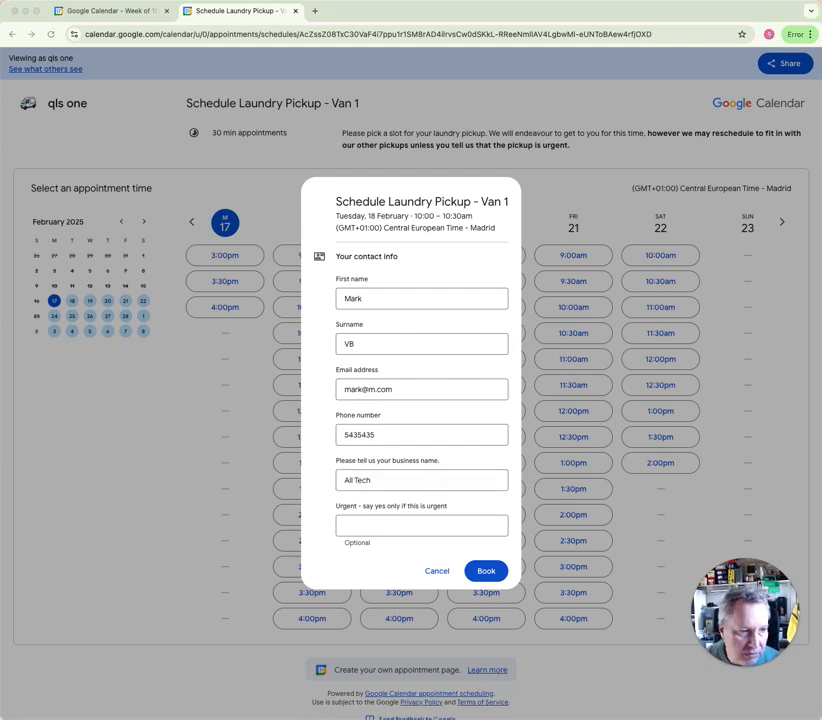